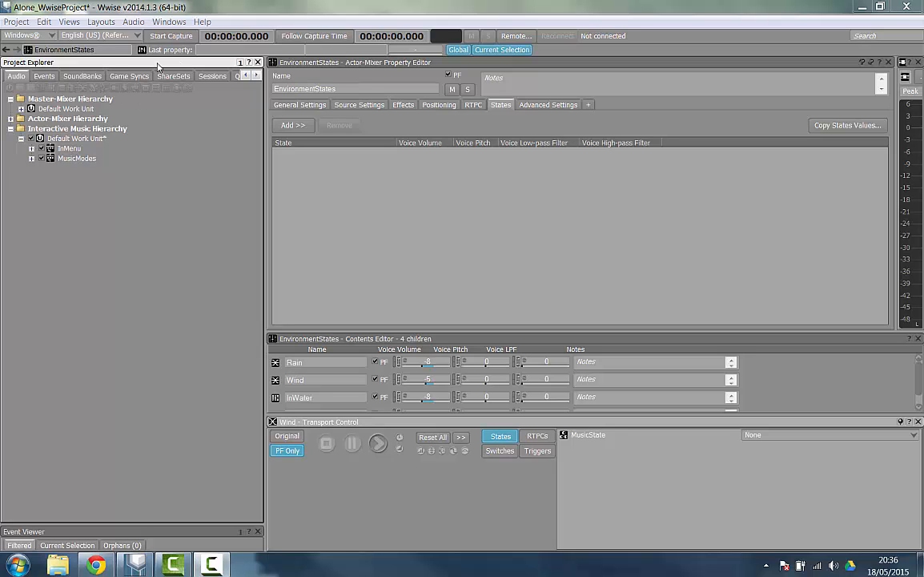
# Step: Open the Soundcaster view and position its window clear of the Project Explorer
pyautogui.click(69, 23)
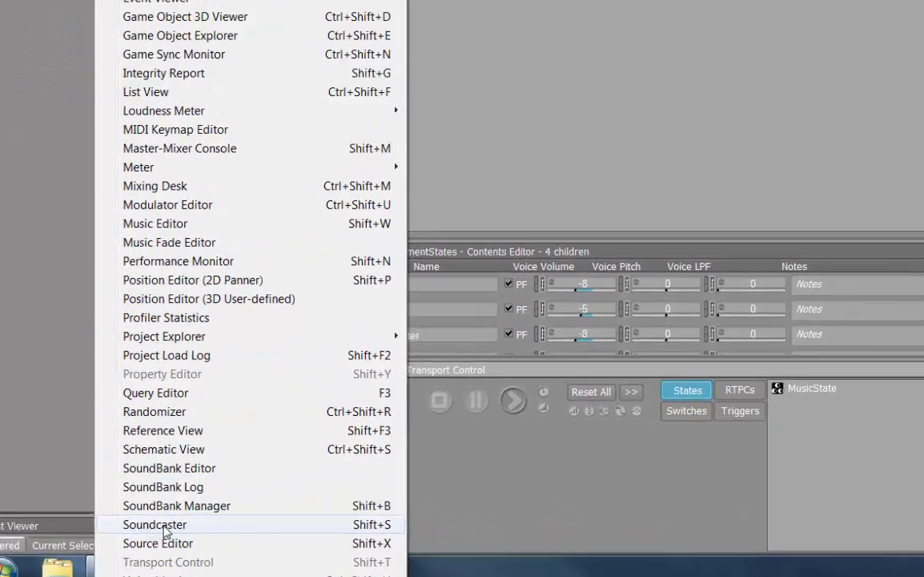
pyautogui.click(144, 530)
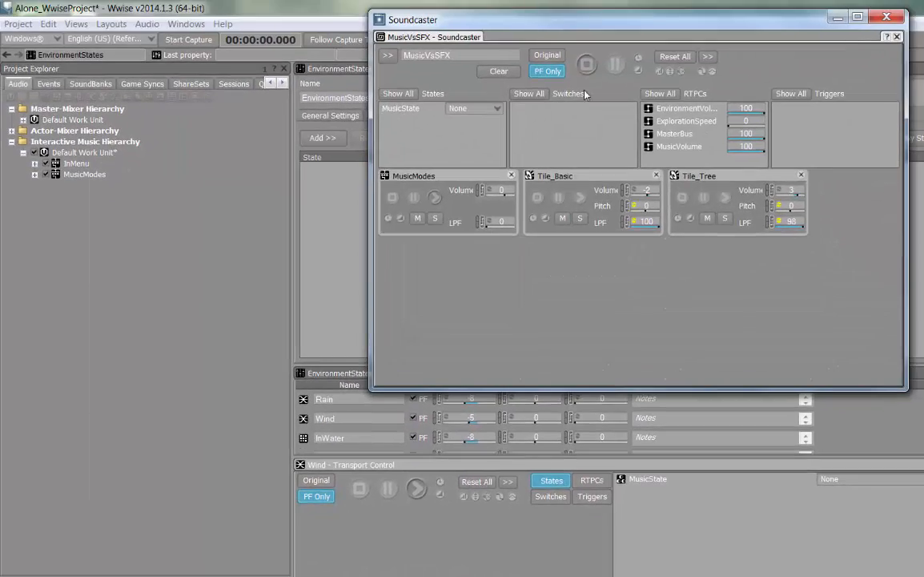
pyautogui.moveTo(603, 29); pyautogui.dragTo(455, 67)
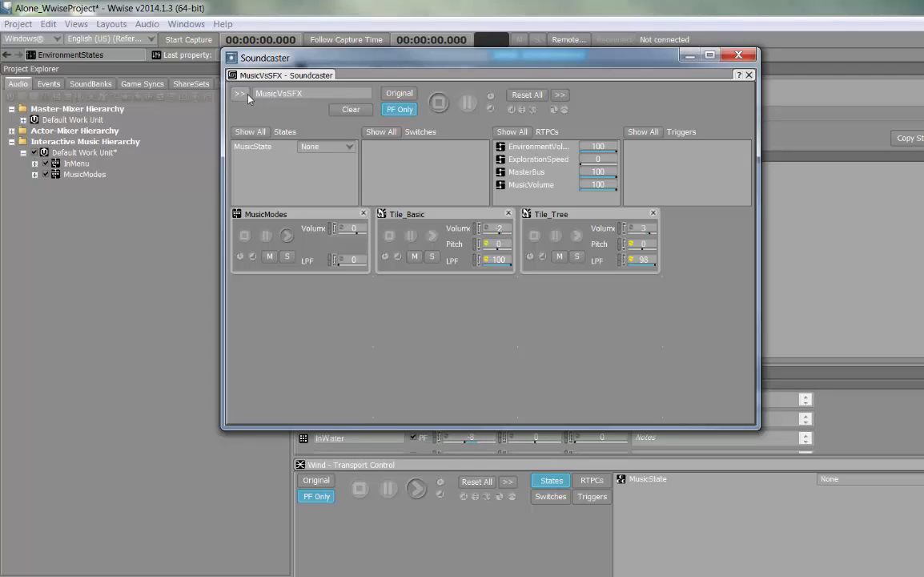
pyautogui.moveTo(249, 58); pyautogui.dragTo(369, 58)
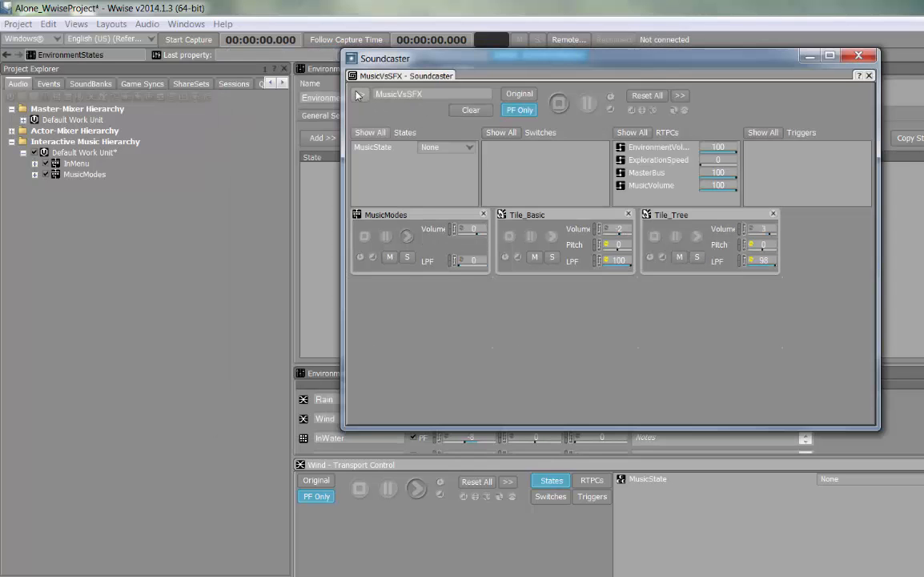
pyautogui.click(360, 94)
pyautogui.click(439, 77)
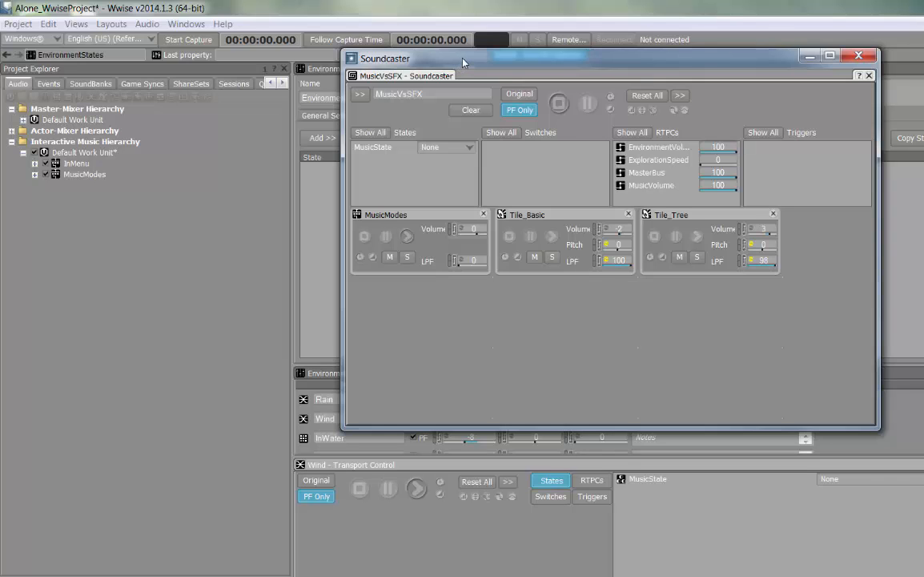
# Step: Create a Soundcaster session named TestingMix in the Default Work Unit of the Soundcaster Sessions
pyautogui.click(234, 84)
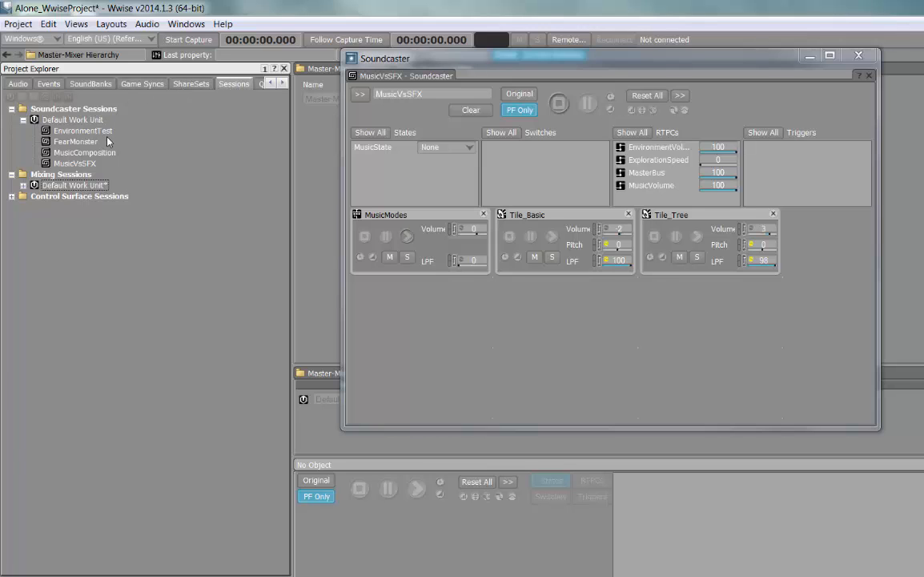
pyautogui.click(48, 105)
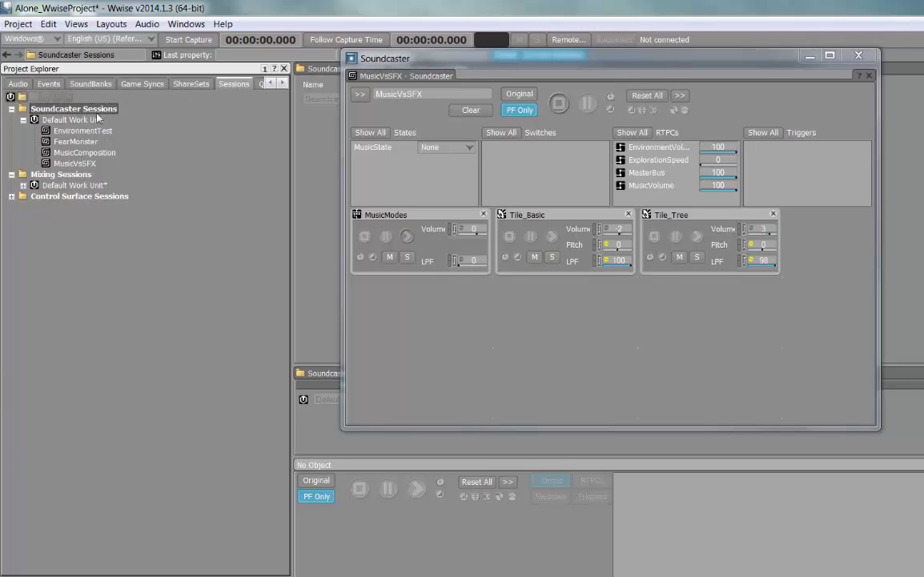
pyautogui.rightClick(76, 118)
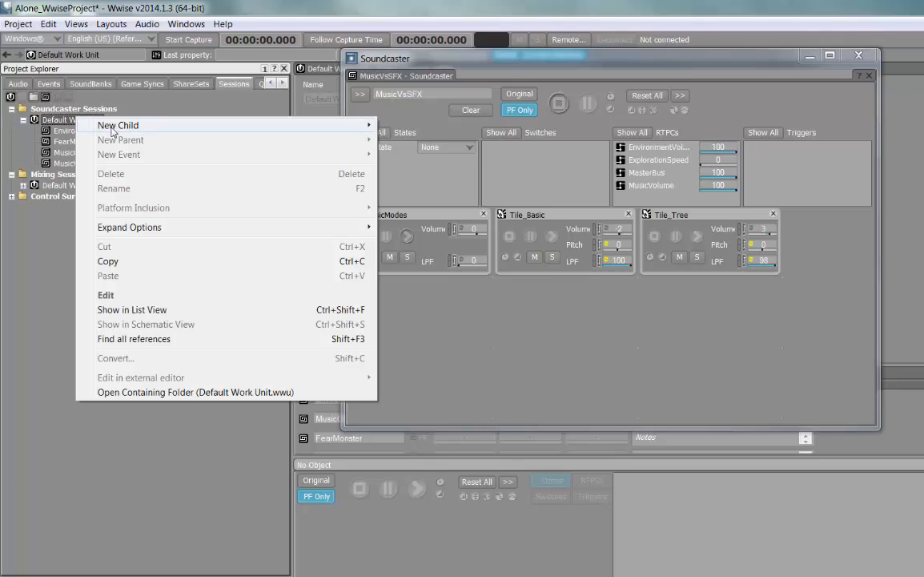
pyautogui.moveTo(112, 131)
pyautogui.click(399, 151)
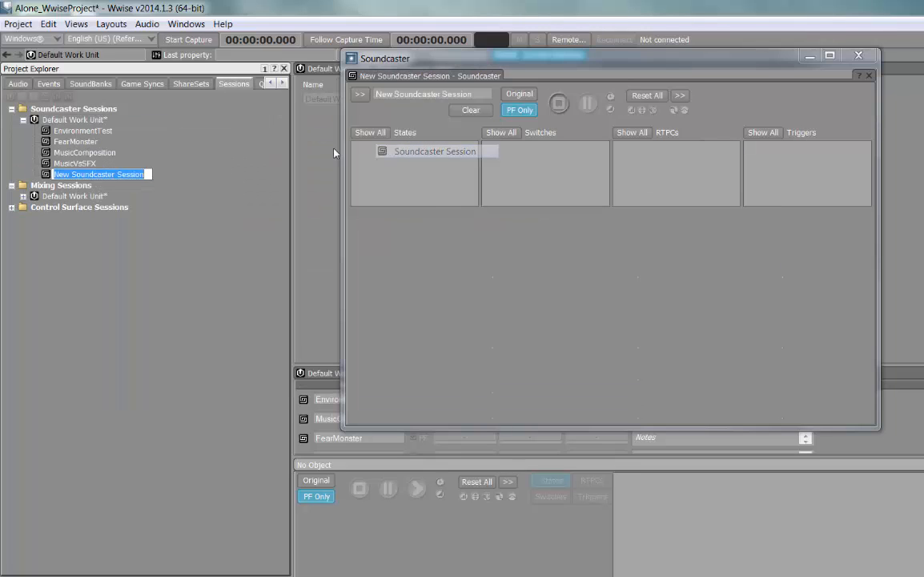
pyautogui.write('T')
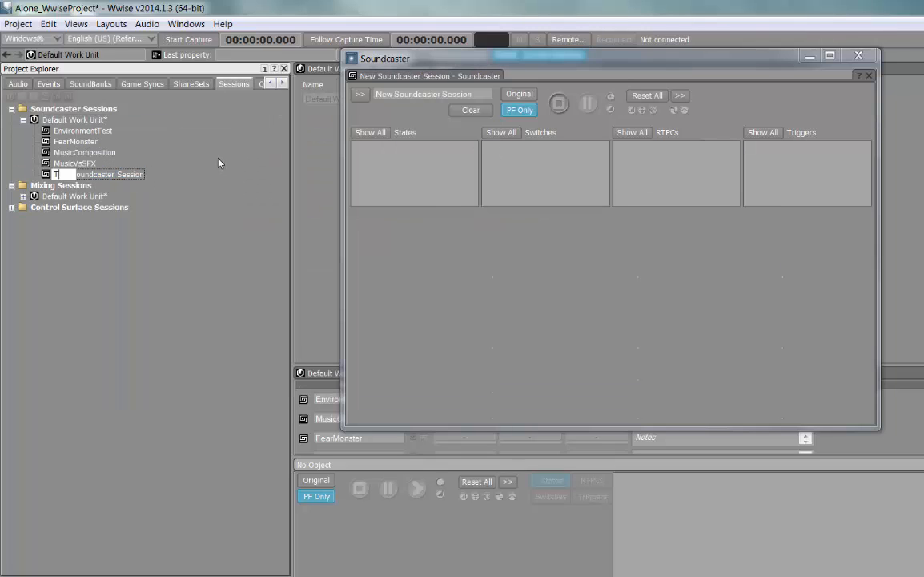
pyautogui.write('estingMix')
pyautogui.press('Return')
# Step: Load the TestingMix session in the Soundcaster and keep its window beside the Project Explorer
pyautogui.click(69, 164)
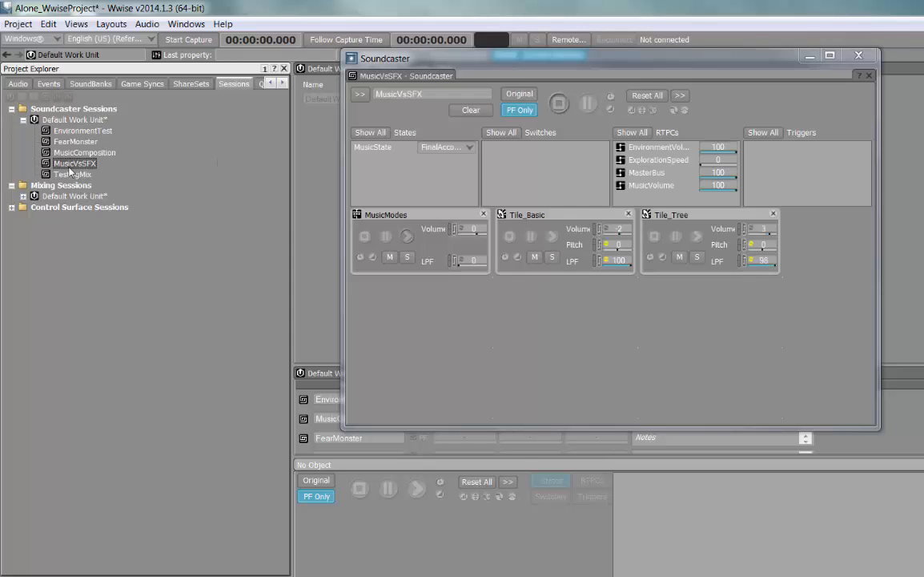
pyautogui.click(69, 174)
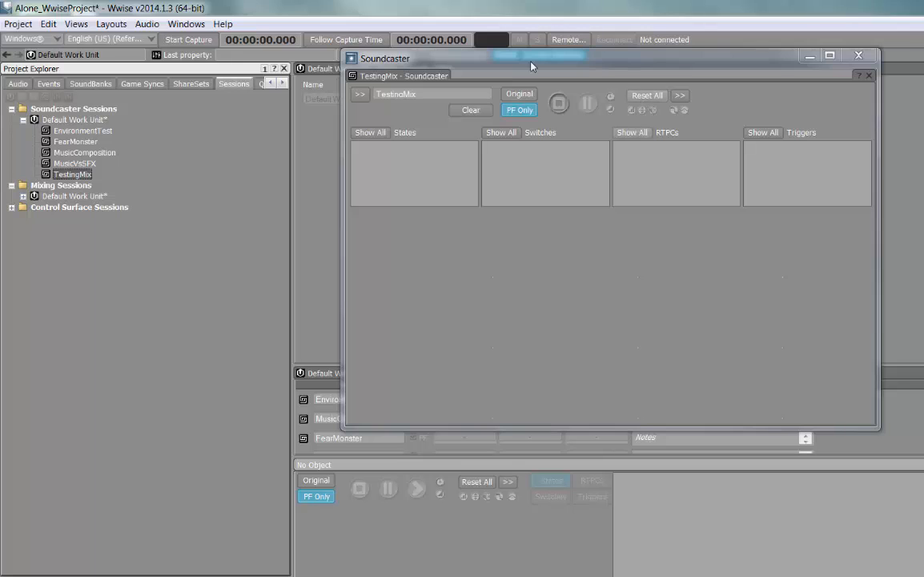
pyautogui.moveTo(531, 66); pyautogui.dragTo(435, 60)
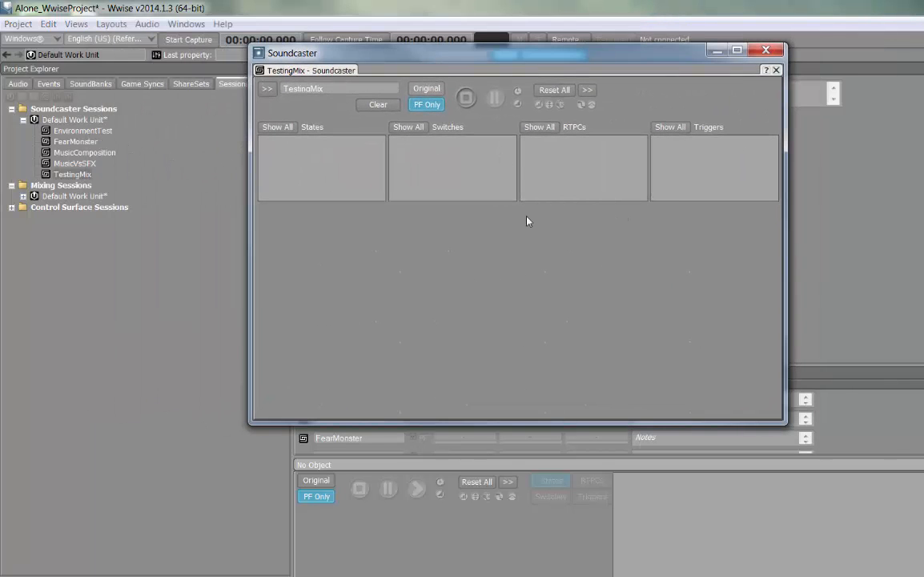
pyautogui.moveTo(355, 52); pyautogui.dragTo(465, 51)
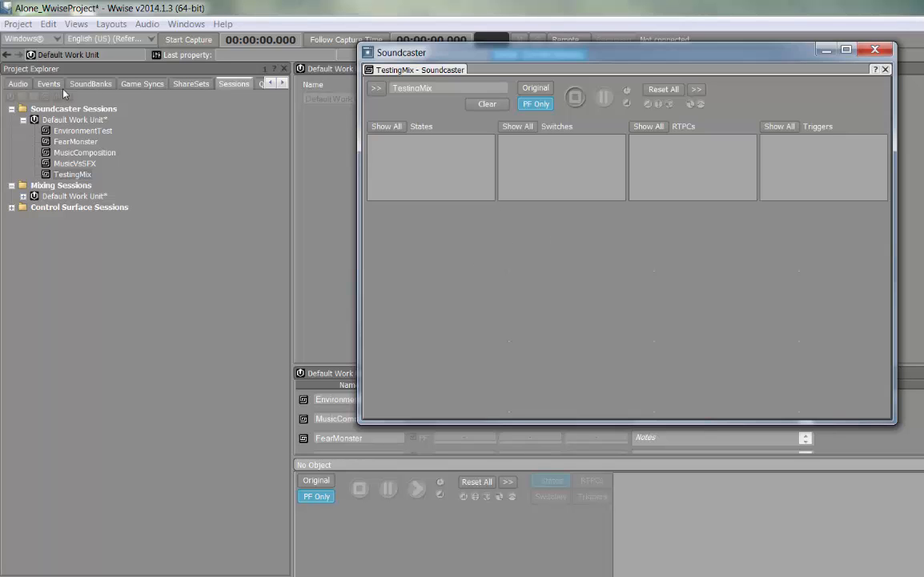
# Step: Add the Click1 and Message sounds from the Menu actor-mixer to the TestingMix Soundcaster session
pyautogui.click(26, 84)
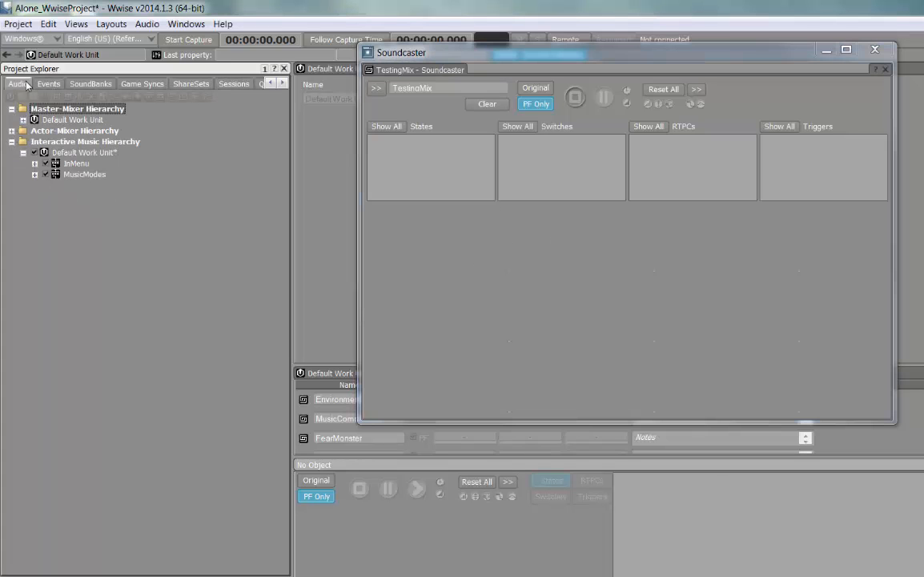
pyautogui.click(60, 131)
pyautogui.click(23, 141)
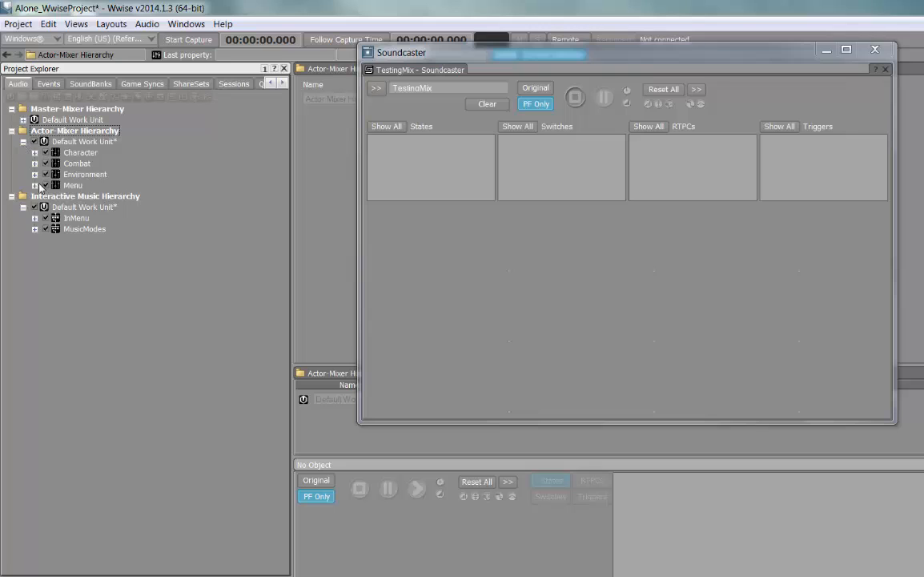
pyautogui.click(34, 185)
pyautogui.moveTo(83, 195); pyautogui.dragTo(402, 226)
pyautogui.moveTo(92, 229); pyautogui.dragTo(583, 253)
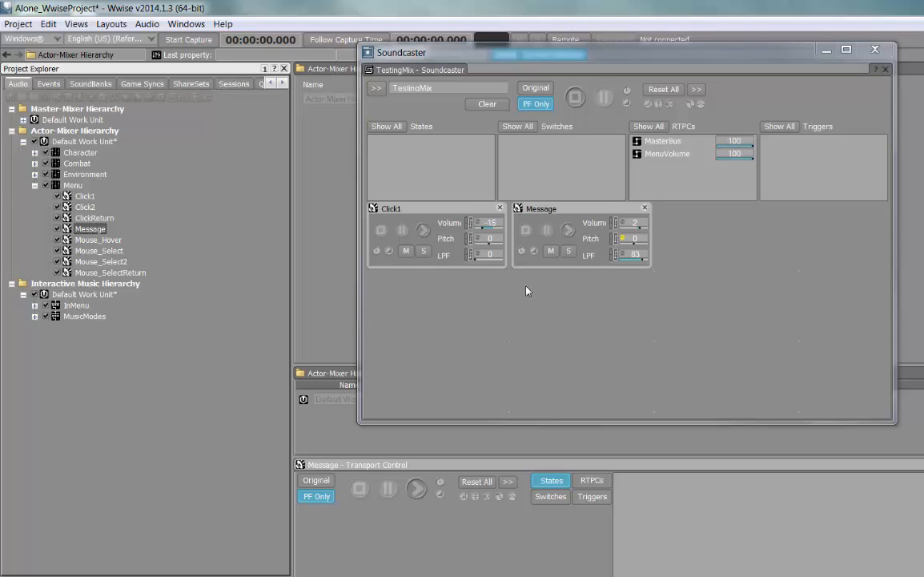
# Step: Audition the Click1 and Message sounds in the Soundcaster and try out the MenuVolume RTPC
pyautogui.click(424, 232)
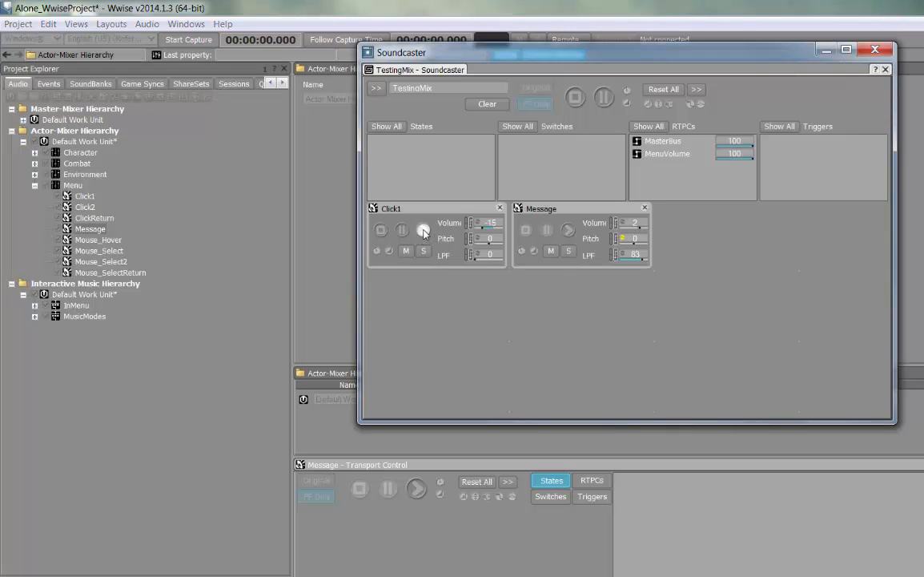
pyautogui.click(569, 230)
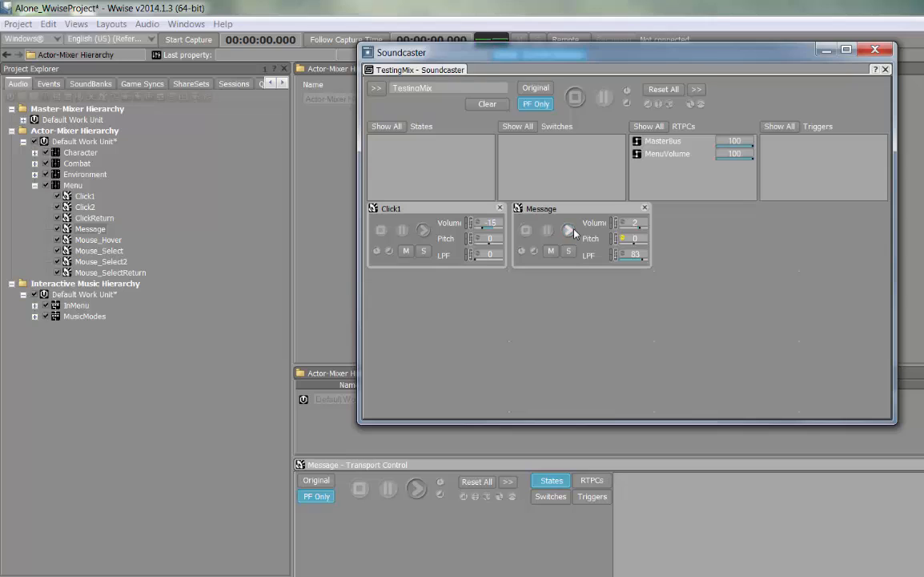
pyautogui.click(569, 230)
pyautogui.click(424, 230)
pyautogui.moveTo(750, 156); pyautogui.dragTo(793, 167)
# Step: Add MusicModes from the Interactive Music Hierarchy to the Soundcaster session and set MusicState to Alive
pyautogui.click(71, 318)
pyautogui.moveTo(70, 319); pyautogui.dragTo(689, 248)
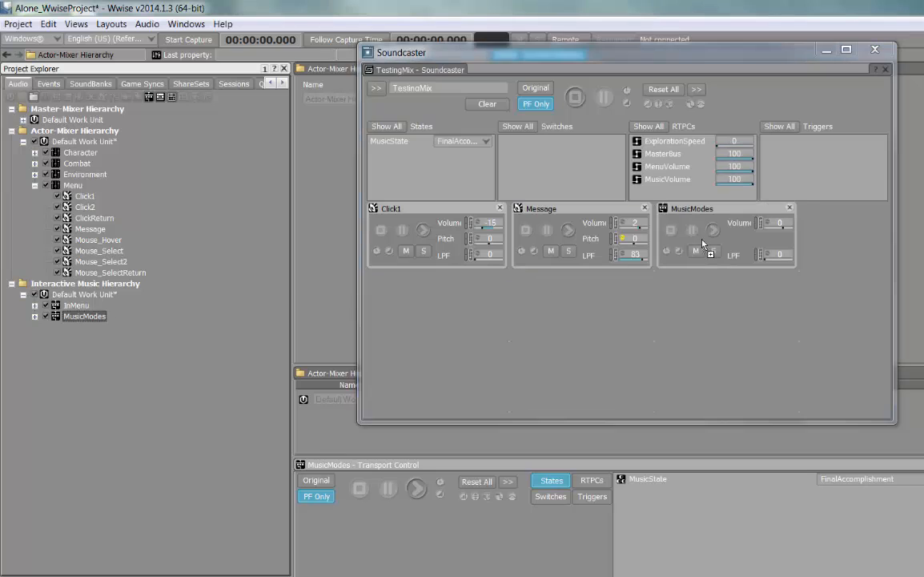
pyautogui.click(485, 142)
pyautogui.click(513, 155)
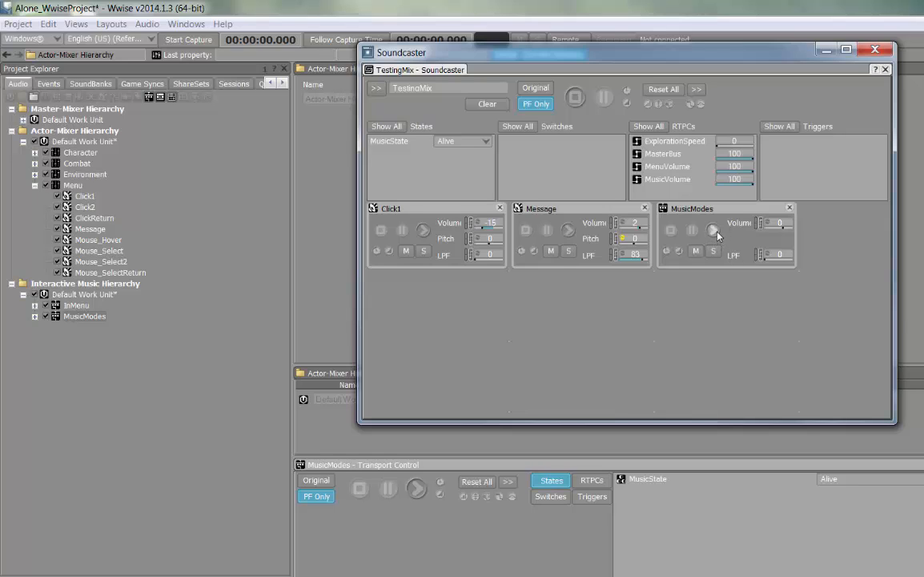
# Step: Play MusicModes together with the Message and Click1 sounds to hear them against the music
pyautogui.click(713, 231)
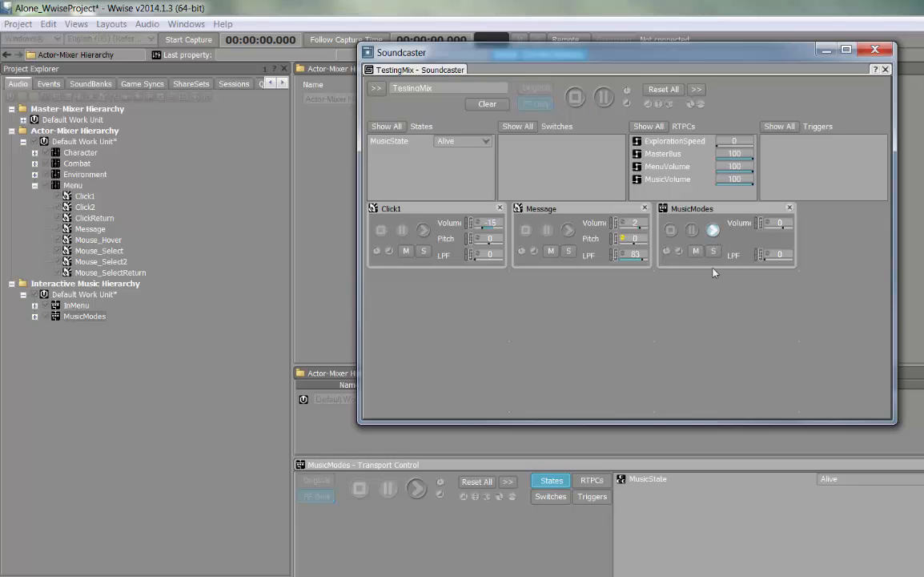
pyautogui.click(568, 230)
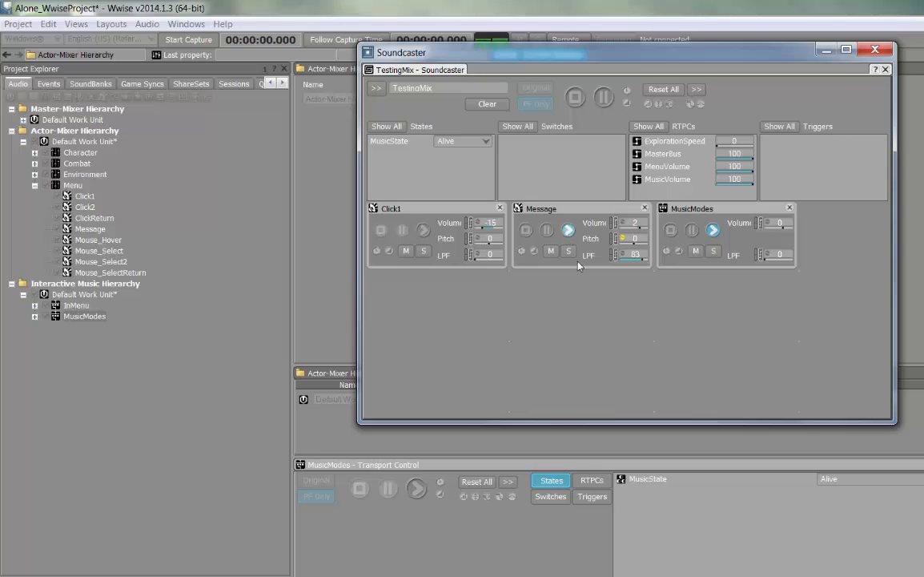
pyautogui.click(423, 231)
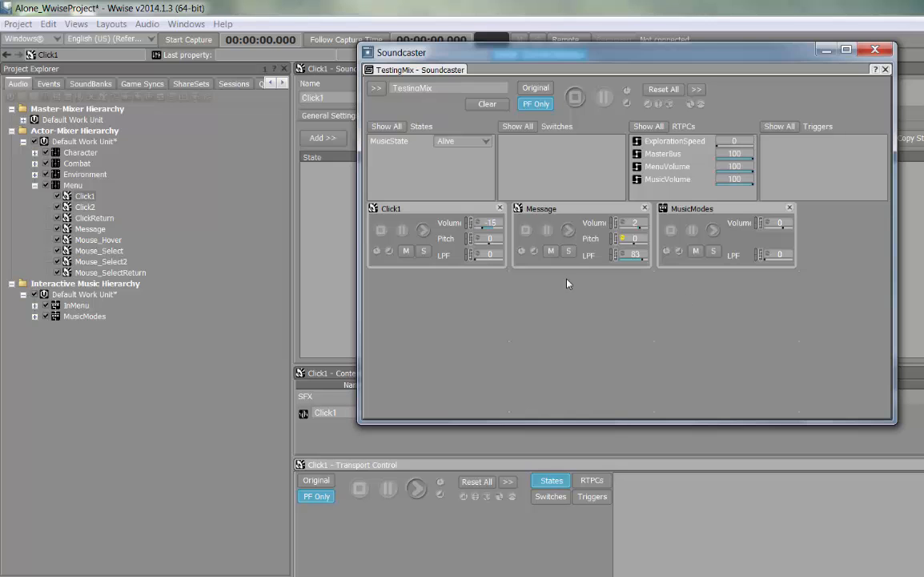
# Step: Close the floating Soundcaster window and switch to the layout that combines the Mixing Desk with the Soundcaster
pyautogui.doubleClick(368, 52)
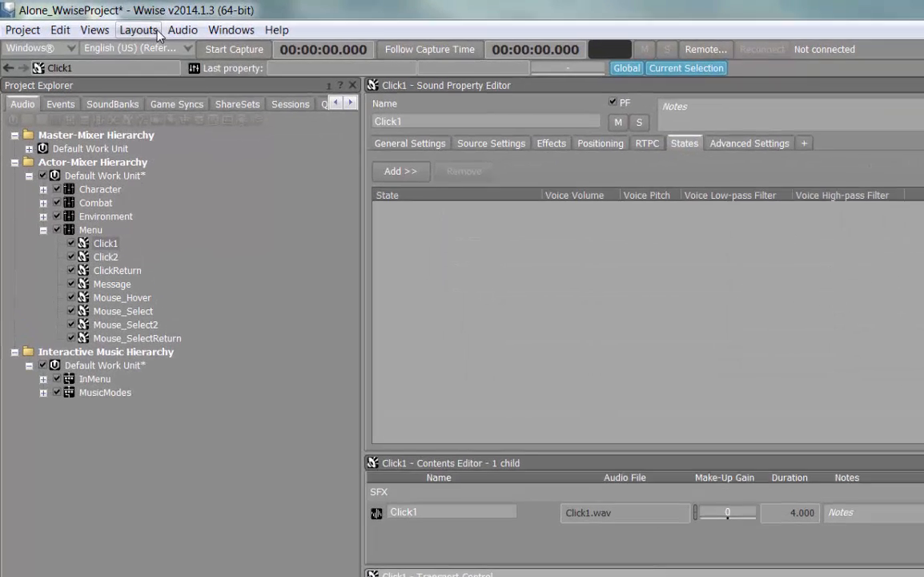
pyautogui.click(120, 24)
pyautogui.click(256, 138)
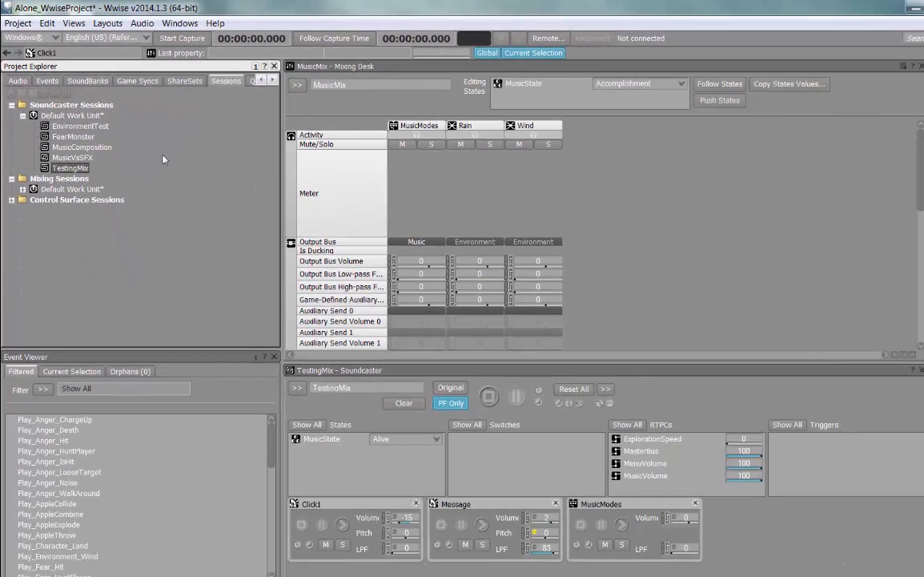
# Step: Create a mixing session named TEstingMix in the Default Work Unit of the Mixing Sessions
pyautogui.rightClick(46, 189)
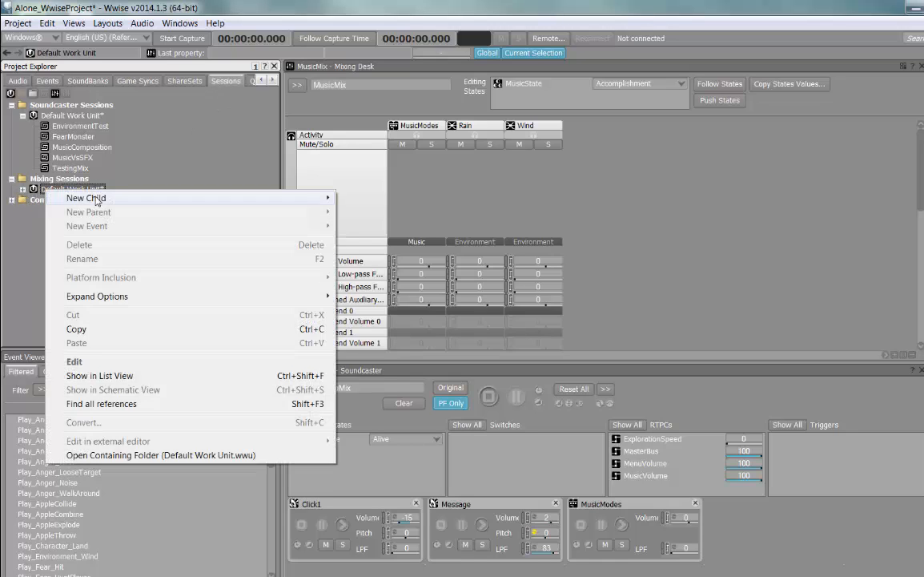
pyautogui.moveTo(121, 200)
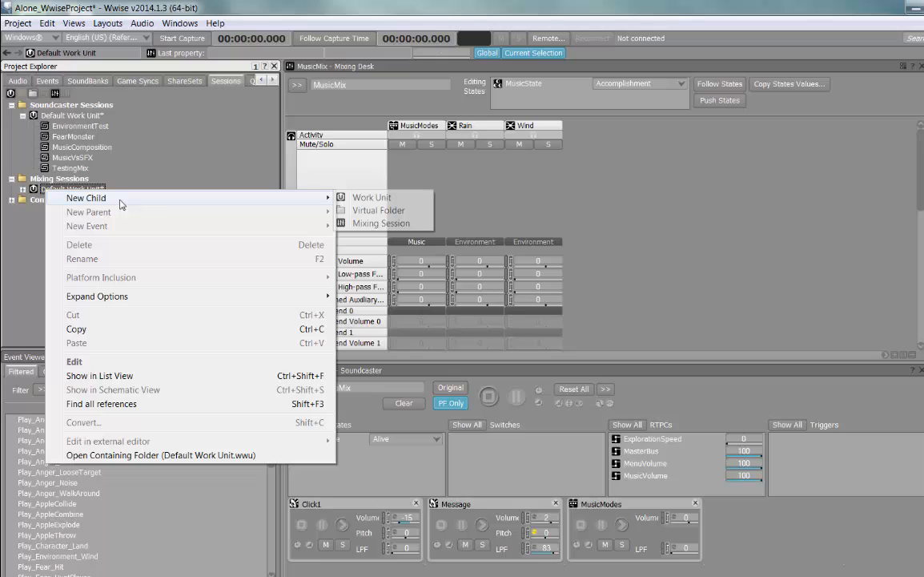
pyautogui.click(382, 224)
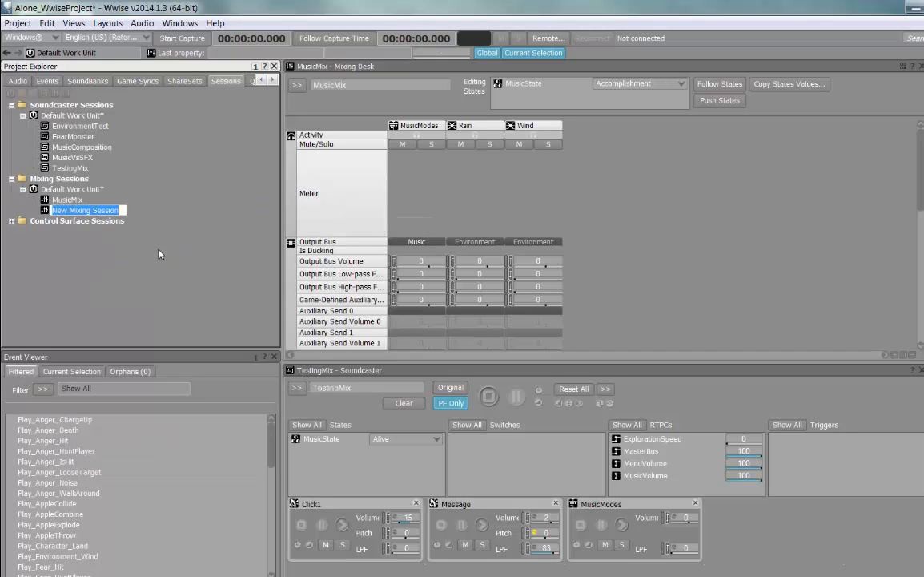
pyautogui.write('TEstingMix')
pyautogui.press('Return')
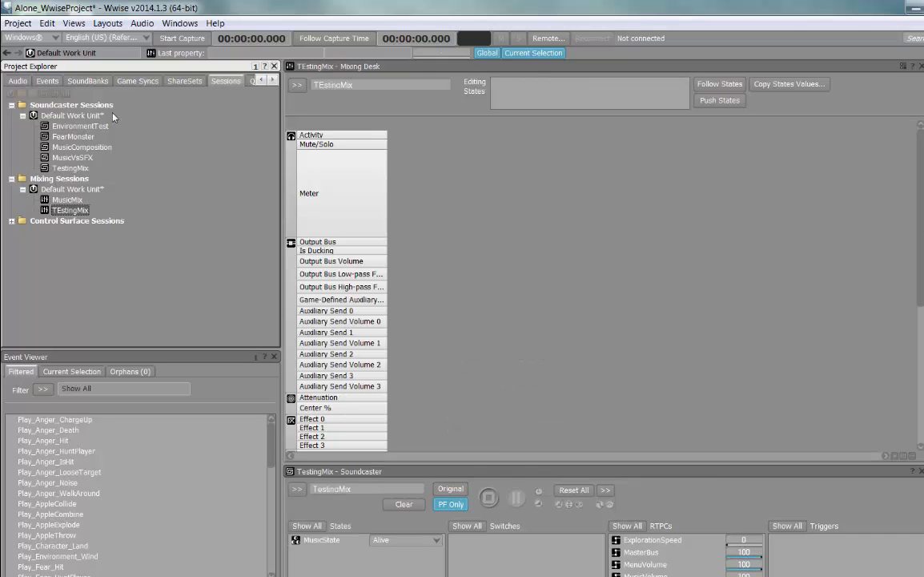
# Step: Add MusicModes and the Rain and Wind sounds from EnvironmentStates to the TEstingMix Mixing Desk
pyautogui.click(17, 81)
pyautogui.moveTo(67, 305); pyautogui.dragTo(410, 227)
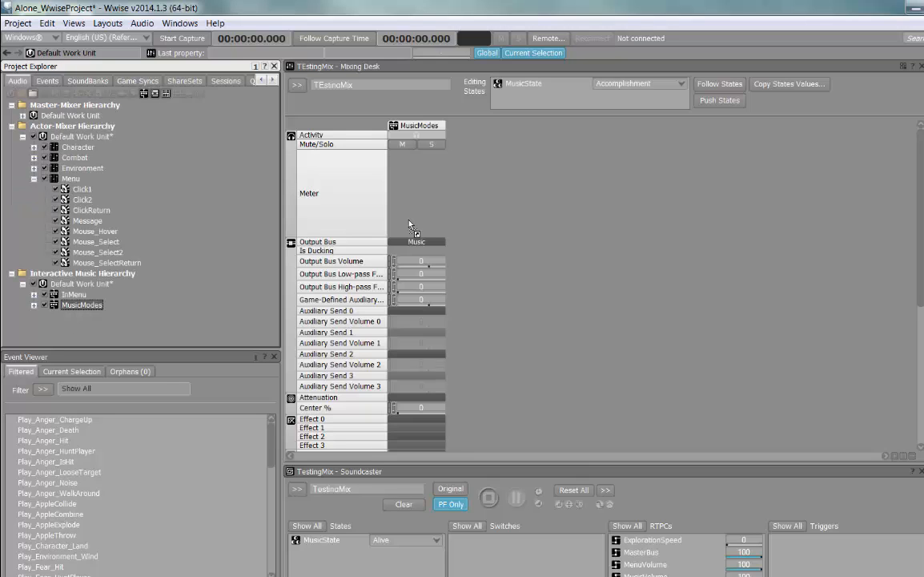
pyautogui.click(33, 179)
pyautogui.click(34, 168)
pyautogui.click(45, 178)
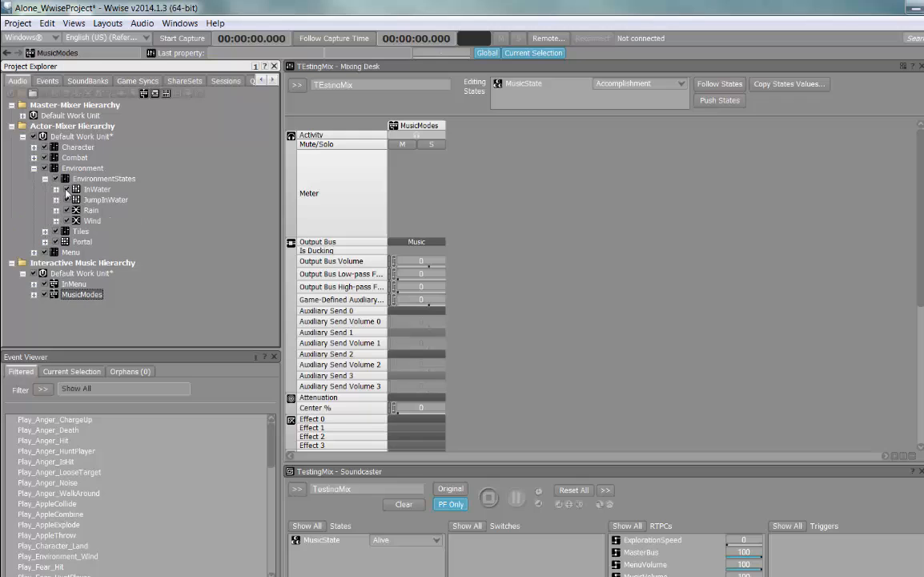
pyautogui.moveTo(91, 210); pyautogui.dragTo(473, 221)
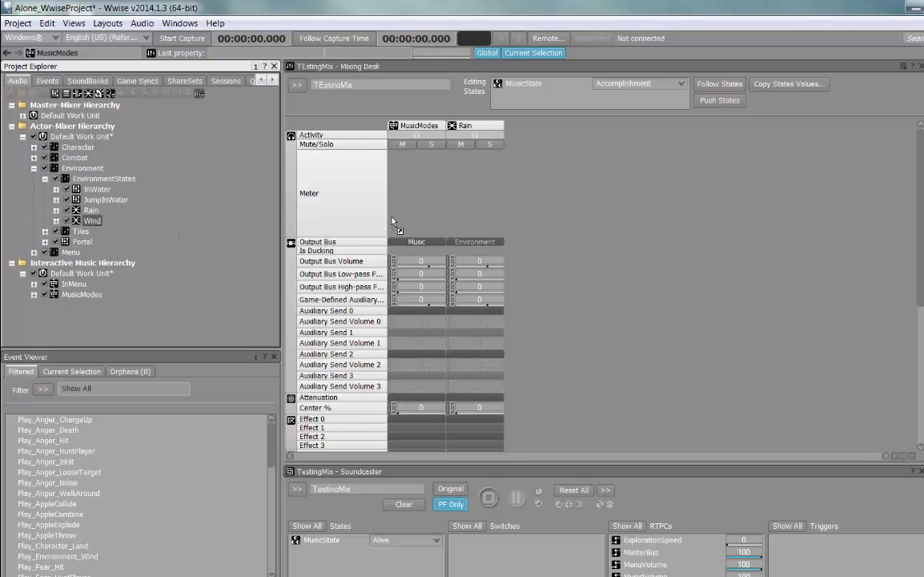
pyautogui.moveTo(393, 220); pyautogui.dragTo(481, 214)
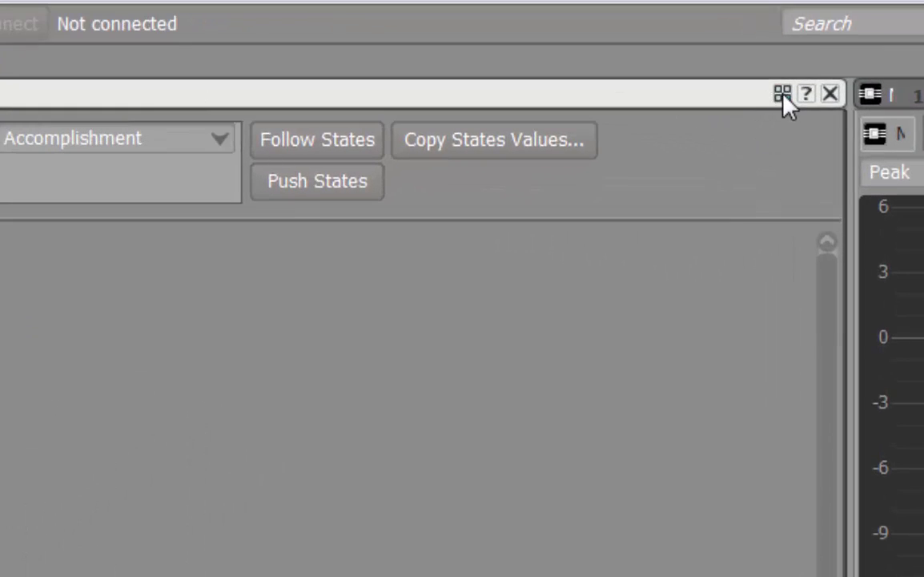
# Step: Open the Mixing Desk view settings and hide the output bus, auxiliary send and attenuation rows
pyautogui.click(784, 96)
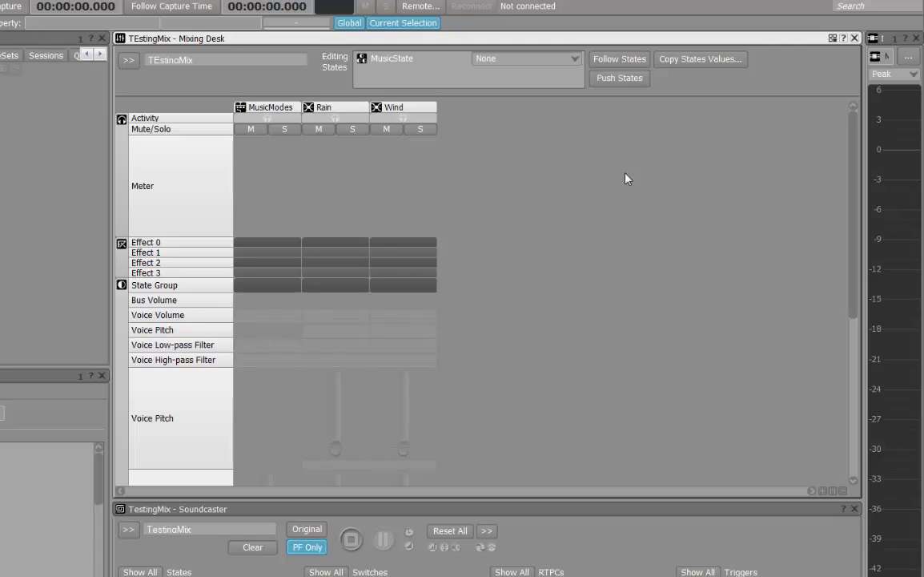
# Step: Assign the MusicState state group to the Rain strip in the Mixing Desk
pyautogui.rightClick(324, 289)
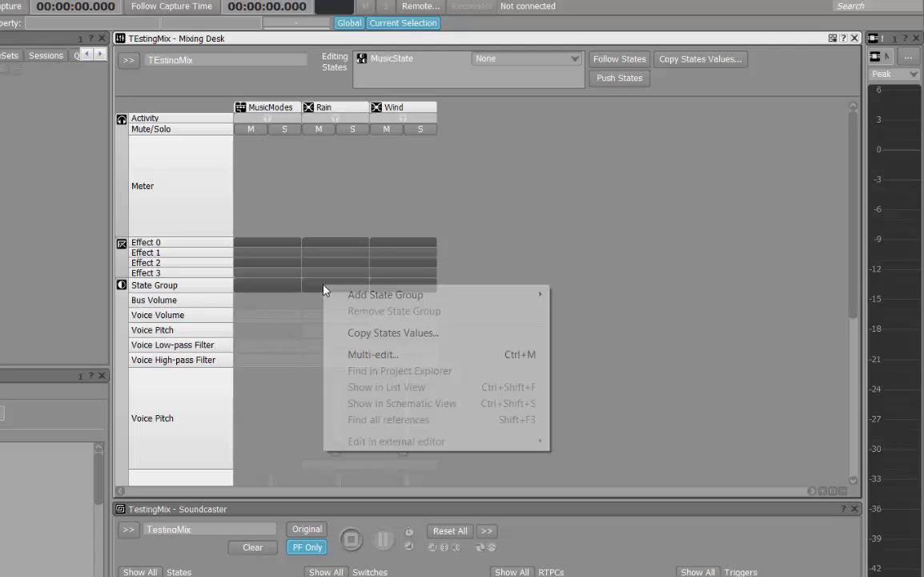
pyautogui.moveTo(400, 302)
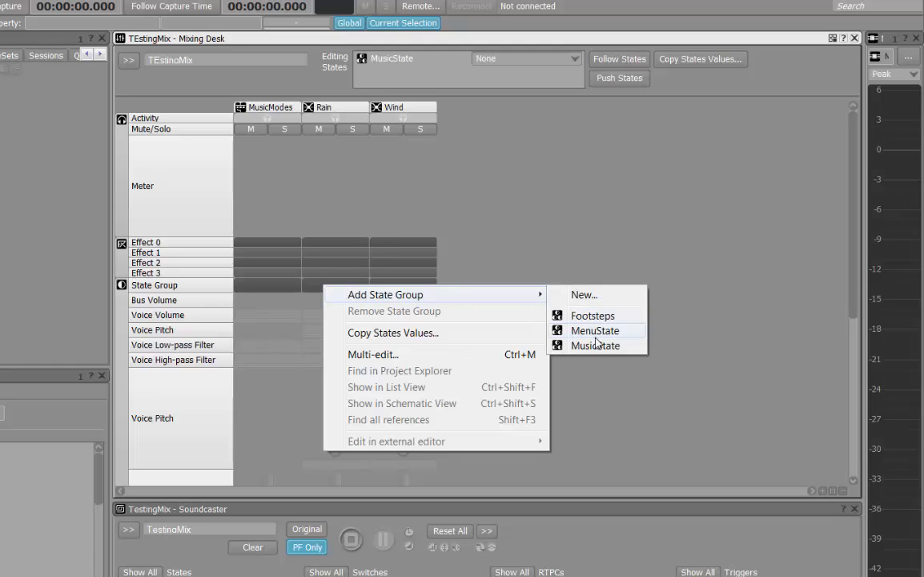
pyautogui.click(570, 345)
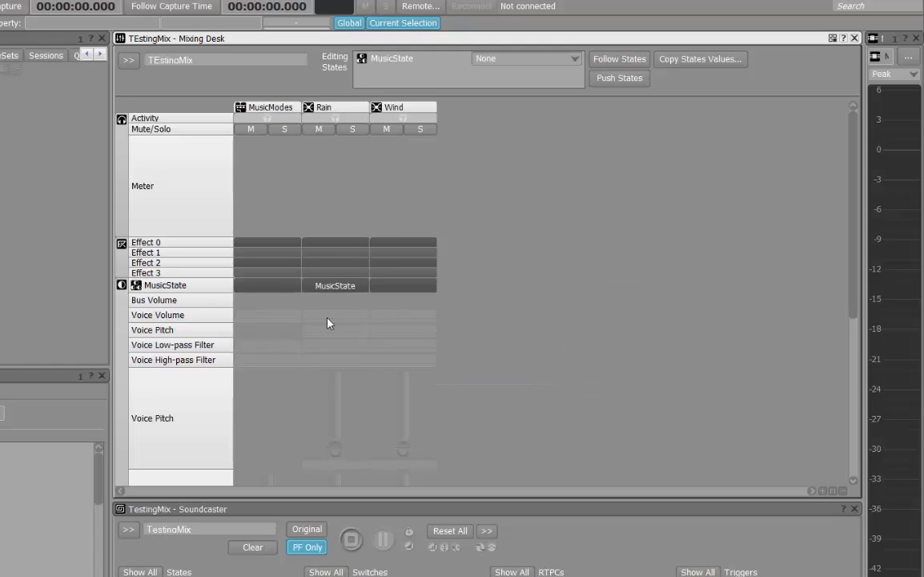
# Step: Choose Dead as the MusicState state to edit and lower Rain's state voice volume to -10
pyautogui.click(506, 59)
pyautogui.click(492, 124)
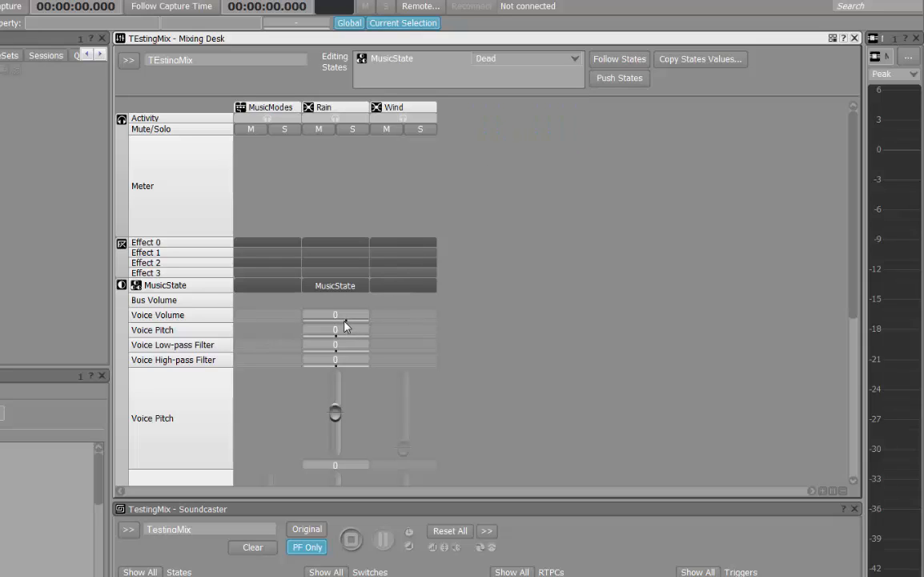
pyautogui.moveTo(344, 321); pyautogui.dragTo(319, 330)
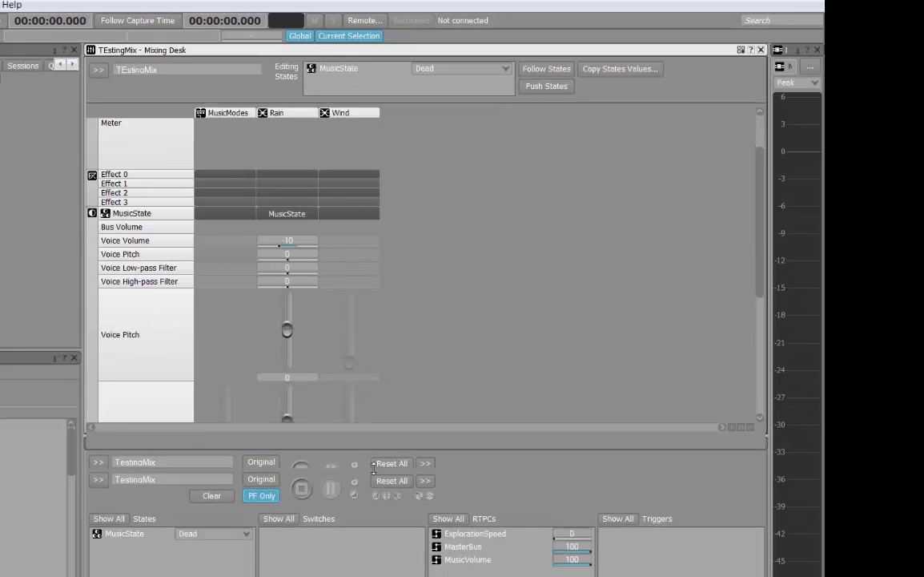
# Step: Enlarge the Soundcaster area and add the Rain and Wind containers to the TestingMix Soundcaster session
pyautogui.moveTo(437, 429); pyautogui.dragTo(344, 328)
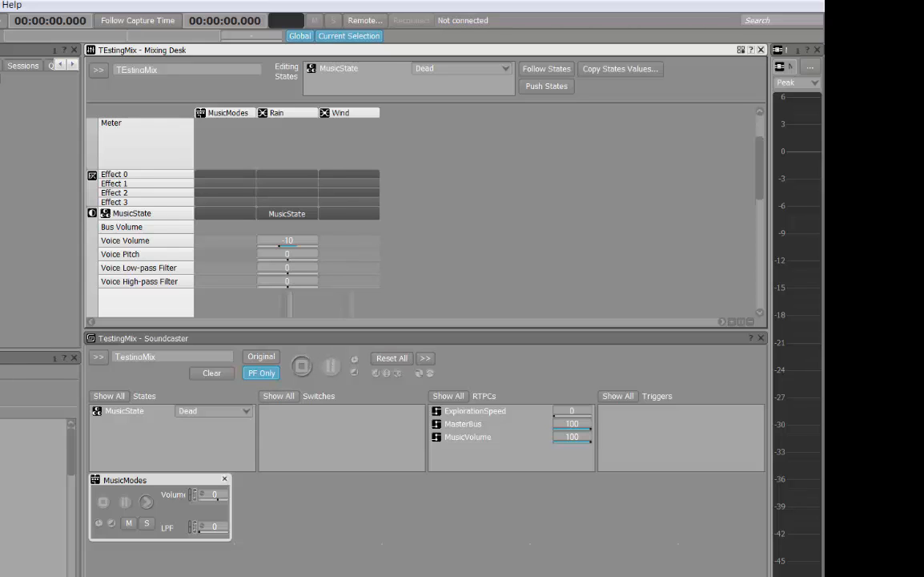
pyautogui.moveTo(6, 264); pyautogui.dragTo(275, 507)
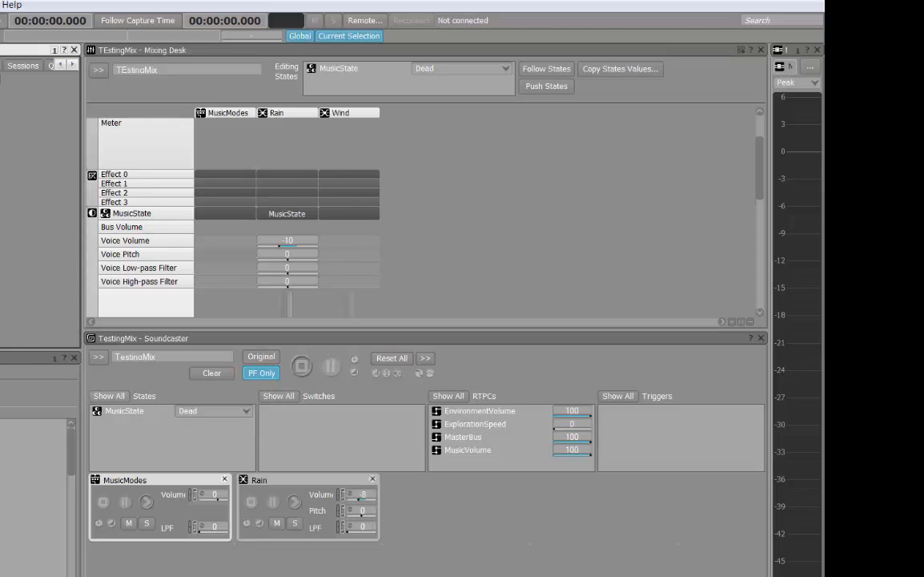
pyautogui.moveTo(146, 282); pyautogui.dragTo(456, 495)
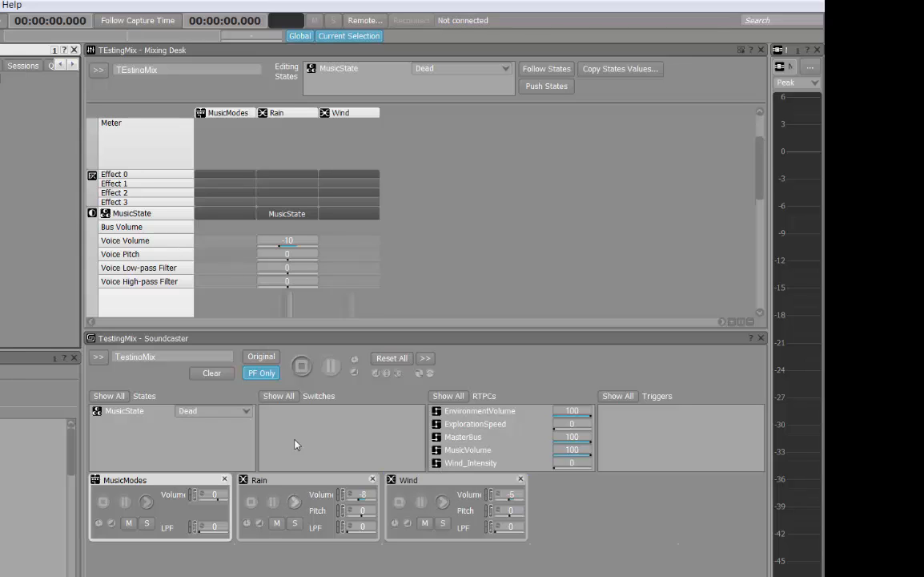
# Step: Play Rain and set its Dead state voice volume to 6 and voice low-pass filter to 67 in the Mixing Desk
pyautogui.click(295, 501)
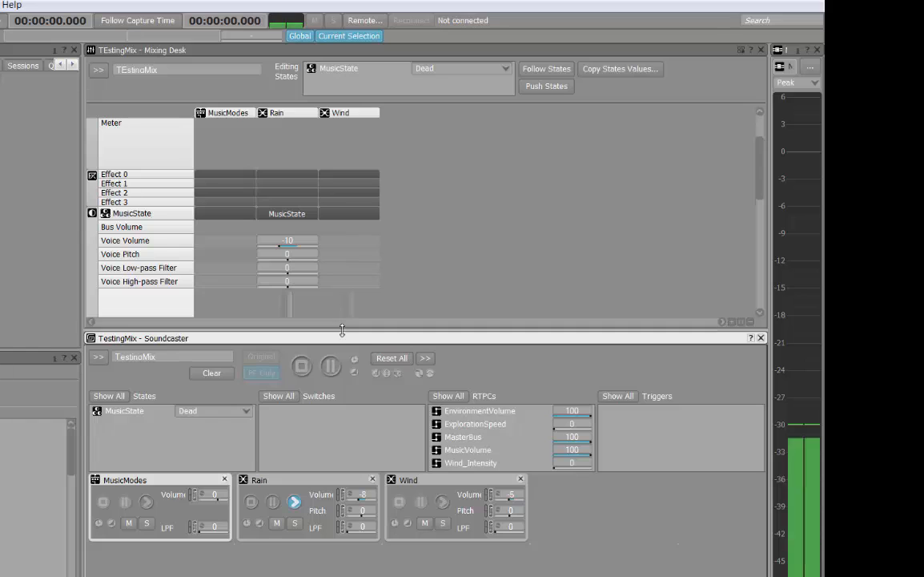
pyautogui.moveTo(343, 333); pyautogui.dragTo(347, 422)
pyautogui.moveTo(287, 247); pyautogui.dragTo(322, 254)
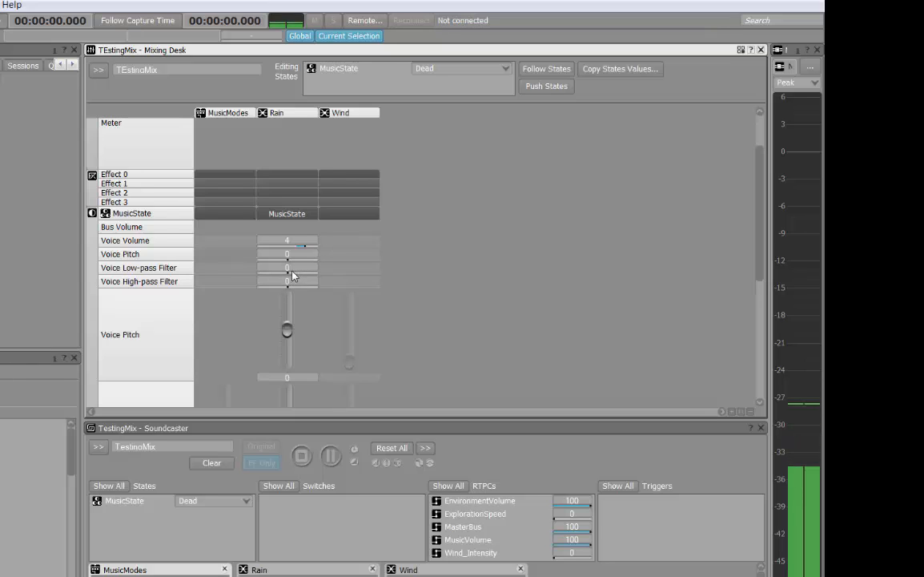
pyautogui.moveTo(288, 272); pyautogui.dragTo(316, 250)
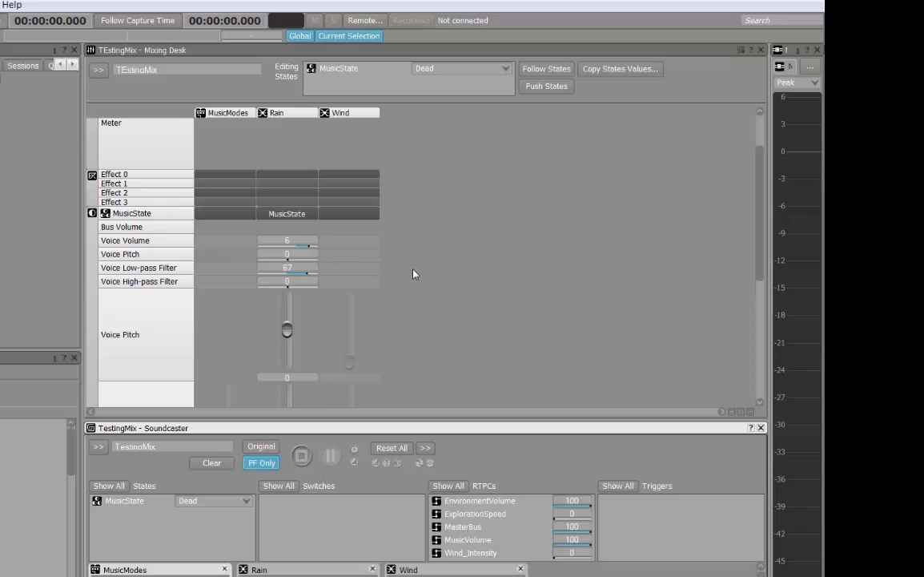
# Step: Assign the MusicState state group to the Wind strip in the Mixing Desk
pyautogui.rightClick(354, 215)
pyautogui.moveTo(553, 223)
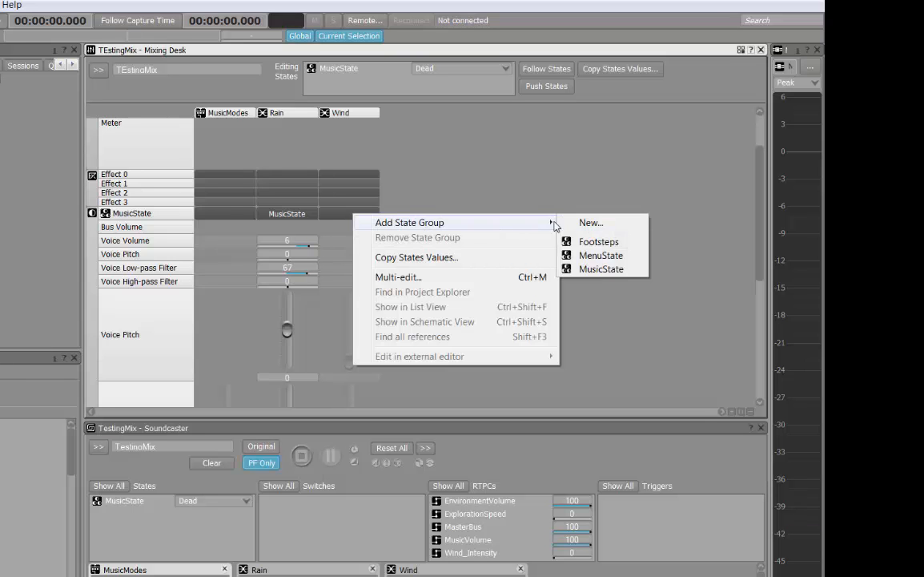
pyautogui.click(593, 270)
# Step: Enlarge the Soundcaster area, play Wind and raise the Wind_Intensity RTPC to 61
pyautogui.moveTo(502, 420); pyautogui.dragTo(479, 285)
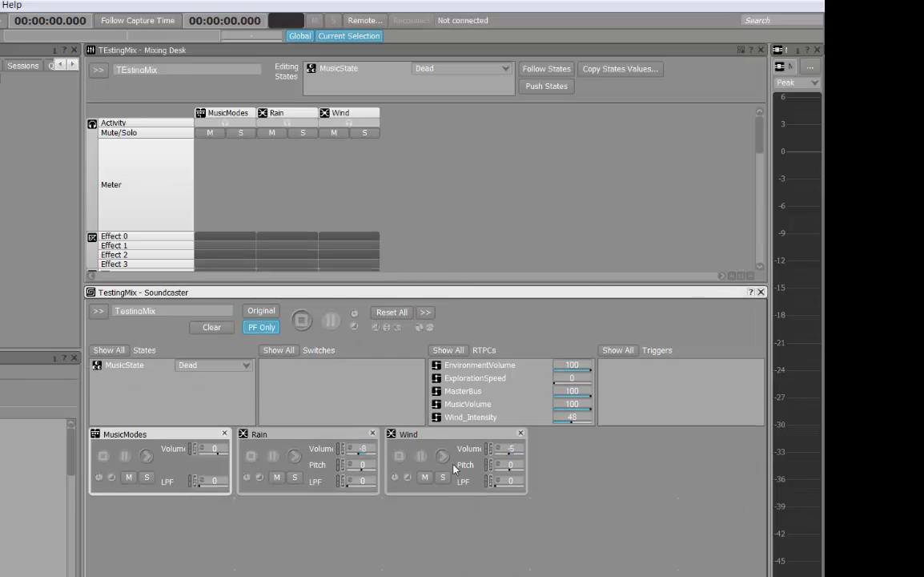
pyautogui.click(442, 456)
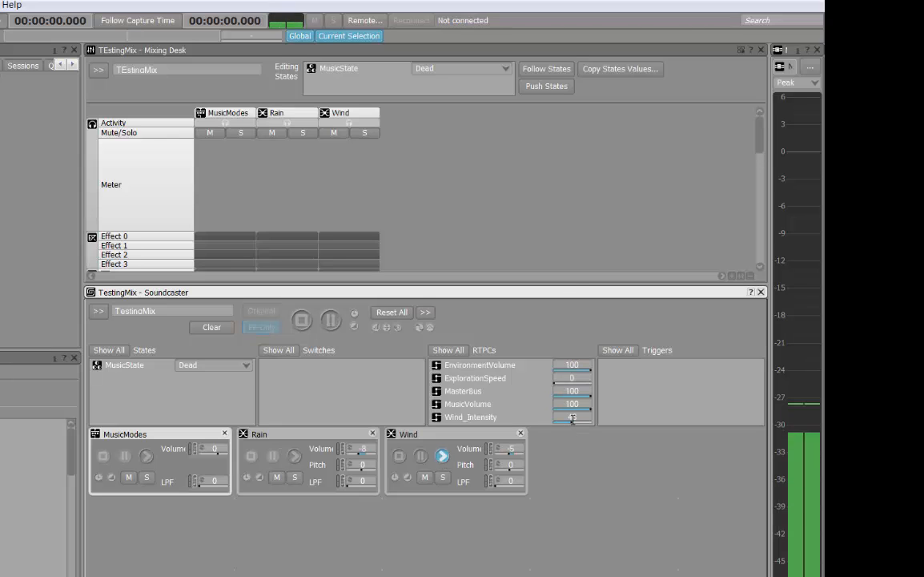
pyautogui.moveTo(572, 425); pyautogui.dragTo(586, 430)
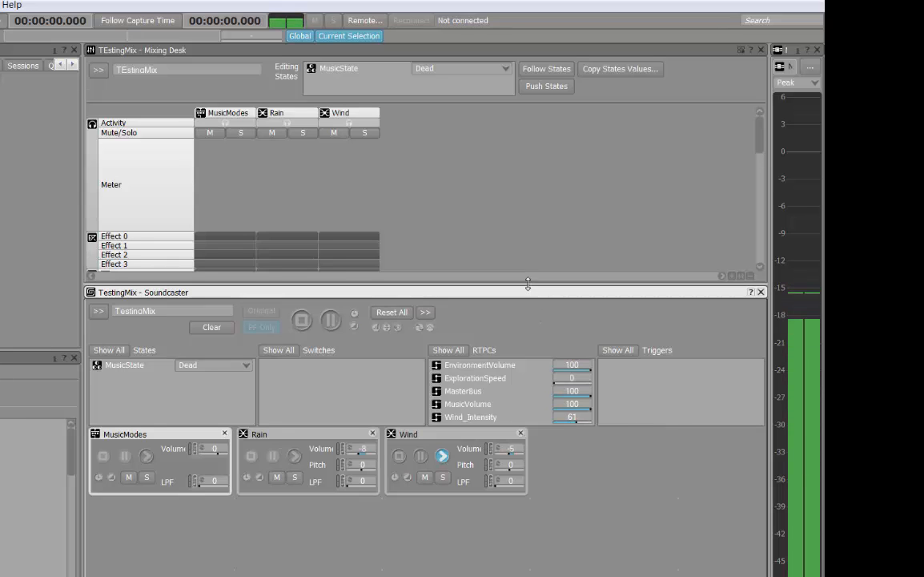
# Step: Enlarge the Mixing Desk and set Wind's Dead state voice low-pass filter to 73
pyautogui.moveTo(530, 287); pyautogui.dragTo(523, 413)
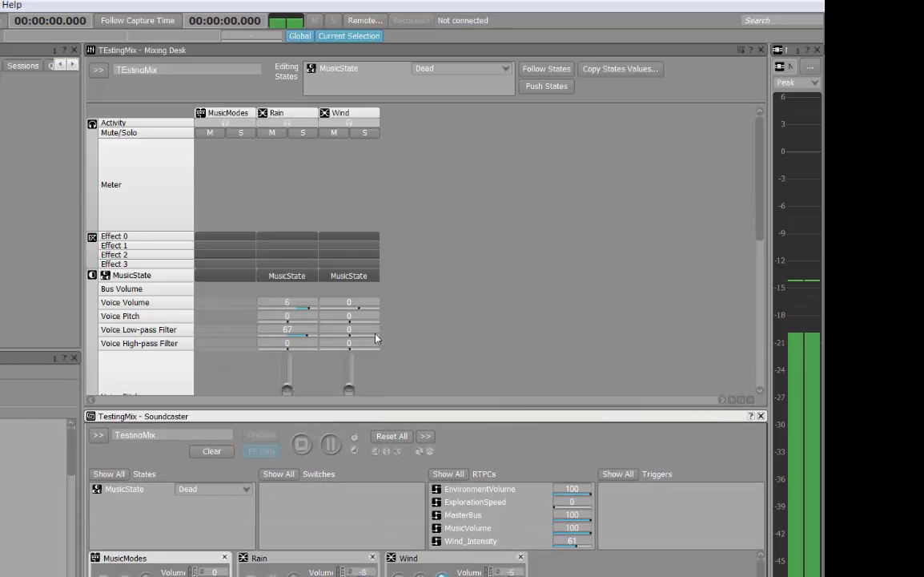
pyautogui.moveTo(350, 331); pyautogui.dragTo(410, 343)
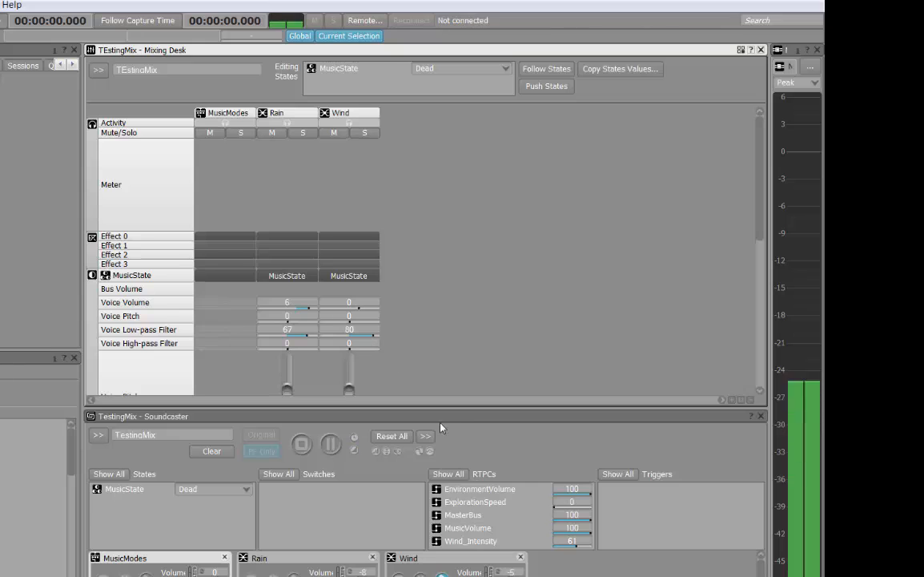
pyautogui.moveTo(374, 345); pyautogui.dragTo(392, 344)
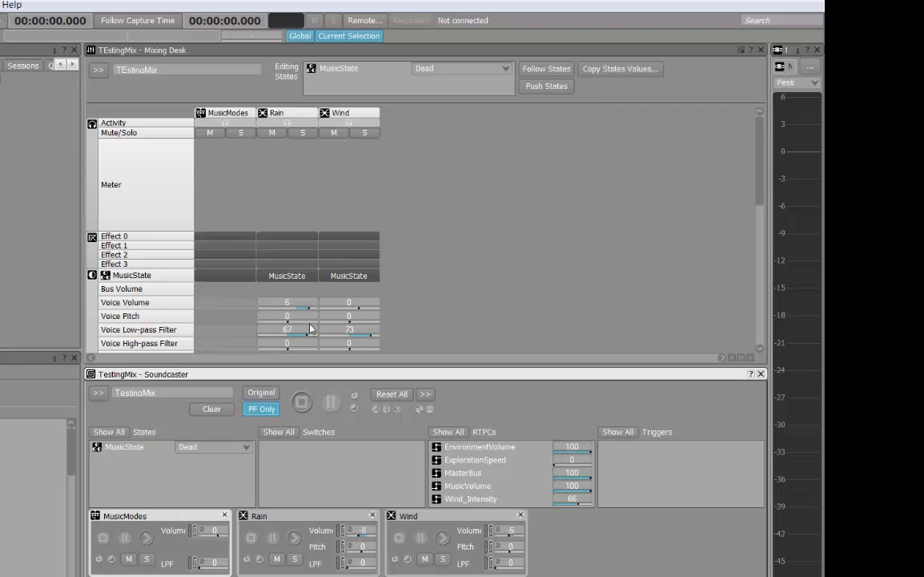
# Step: Play Rain together with Wind and raise Rain's Dead state voice volume to 12
pyautogui.click(295, 539)
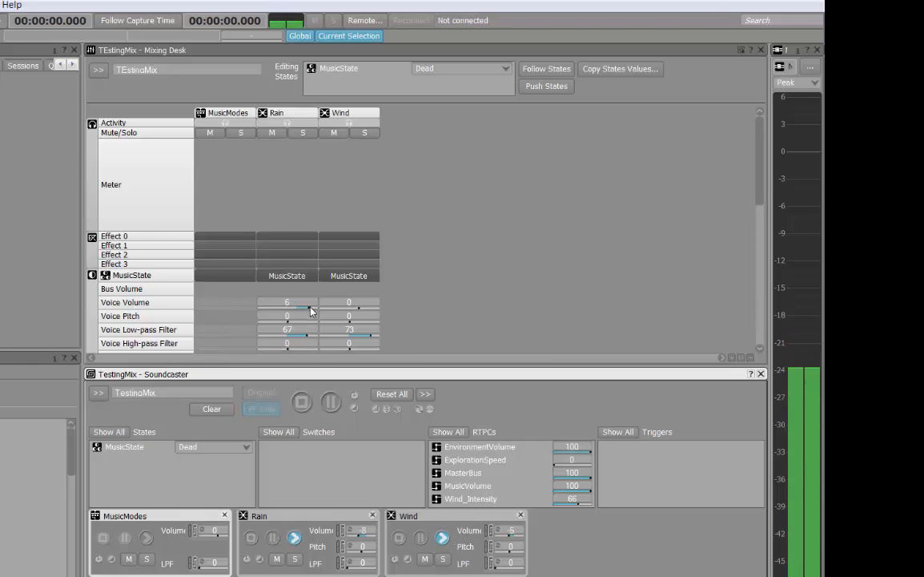
pyautogui.moveTo(366, 311); pyautogui.dragTo(333, 316)
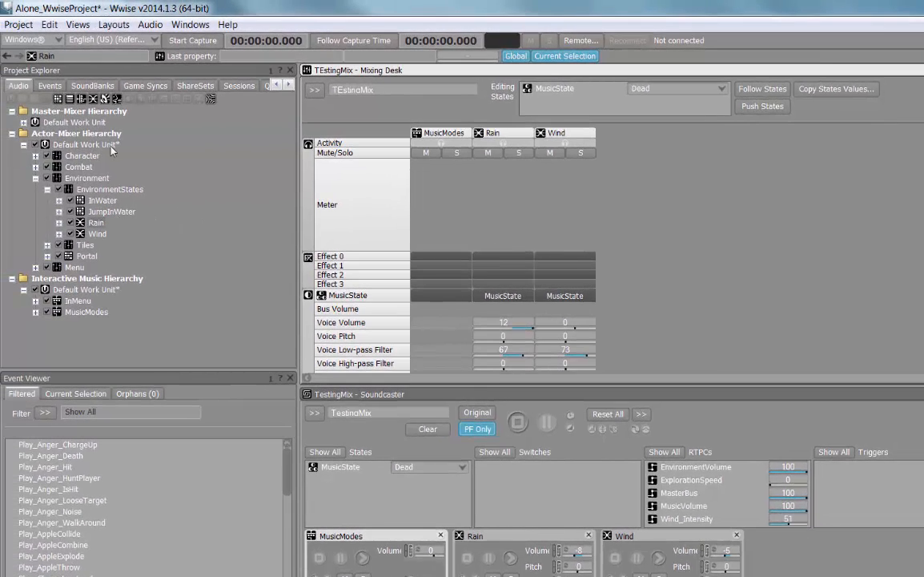
# Step: Switch to the layout with the Property Editor and inspect the MusicState state values of the Rain container
pyautogui.click(114, 25)
pyautogui.click(132, 40)
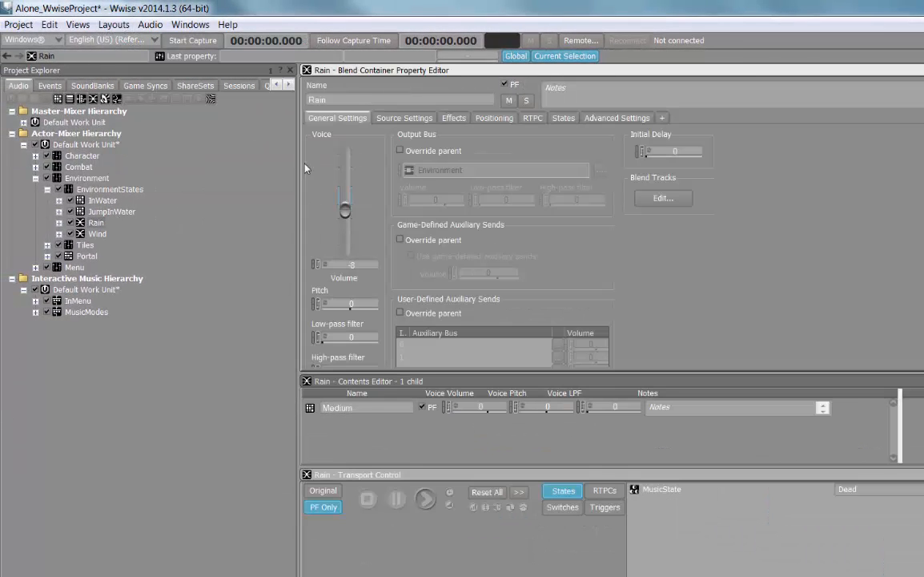
pyautogui.click(96, 222)
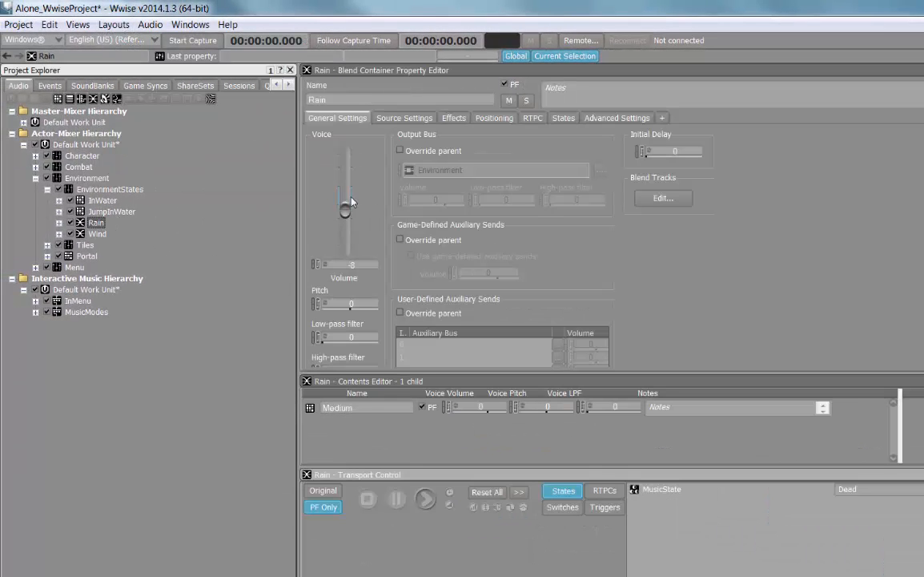
pyautogui.click(558, 119)
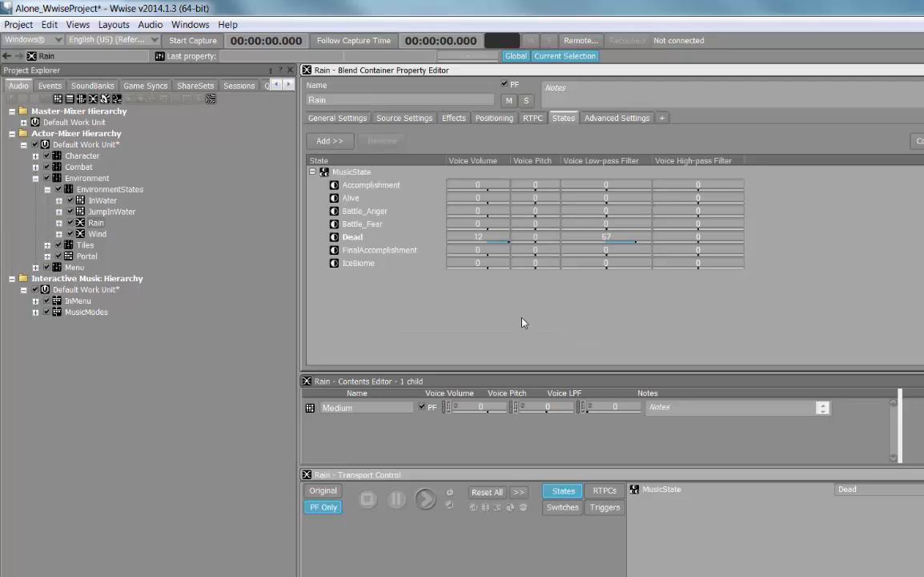